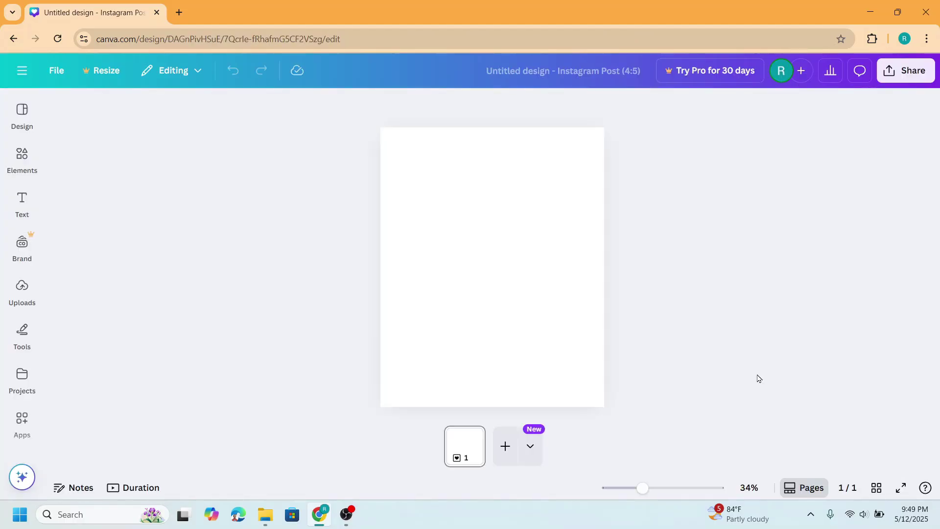
- Drag the smiling woman photo from the Downloads folder onto the blank Canva page
click(265, 514)
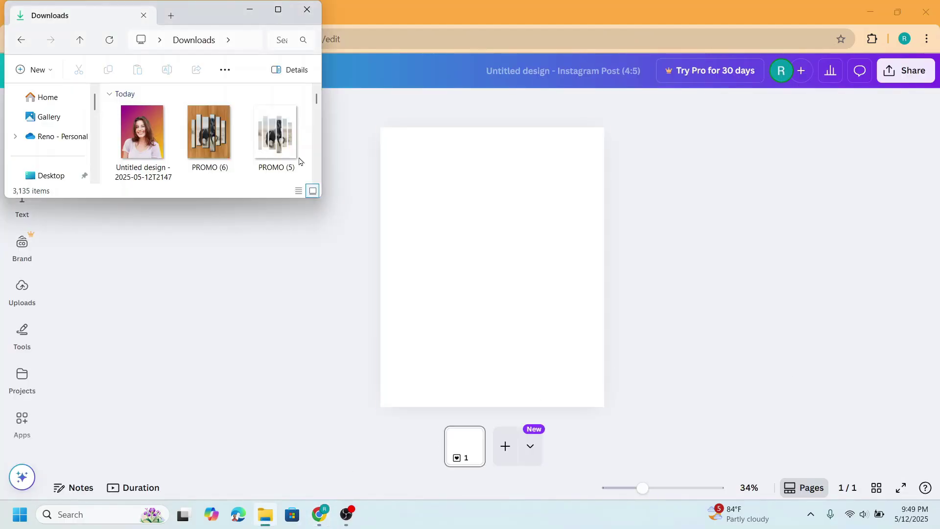
click(142, 134)
drag(386, 265, 503, 295)
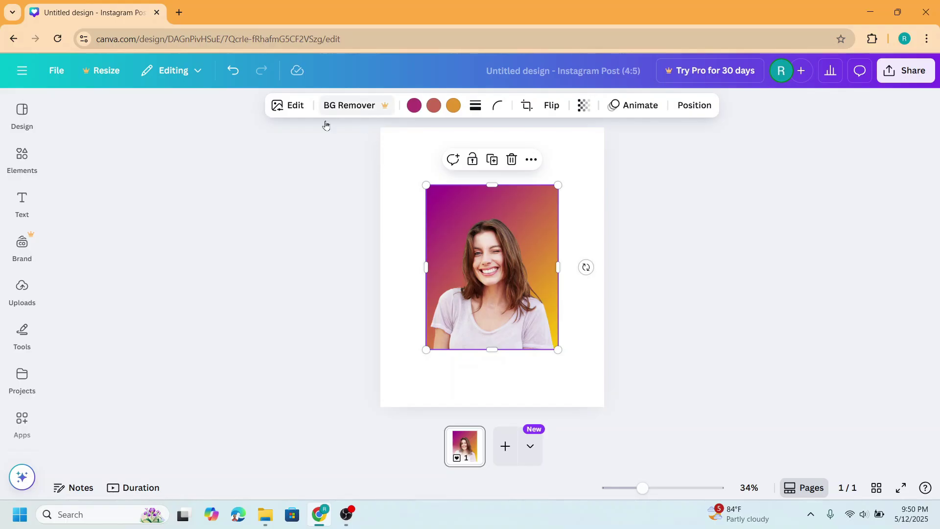
- Erase the photo's purple-orange backdrop using the Background Cleaner app found by searching 'background'
click(21, 418)
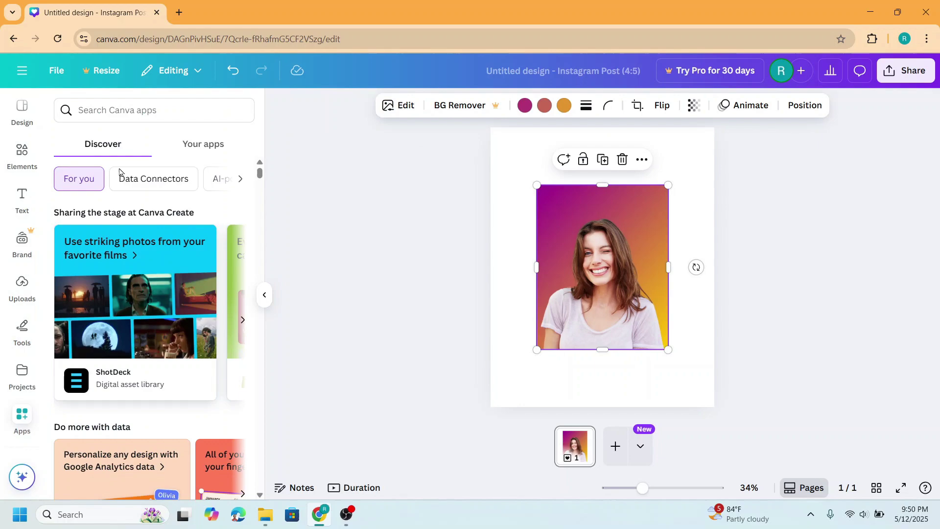
click(126, 110)
text(backgrou)
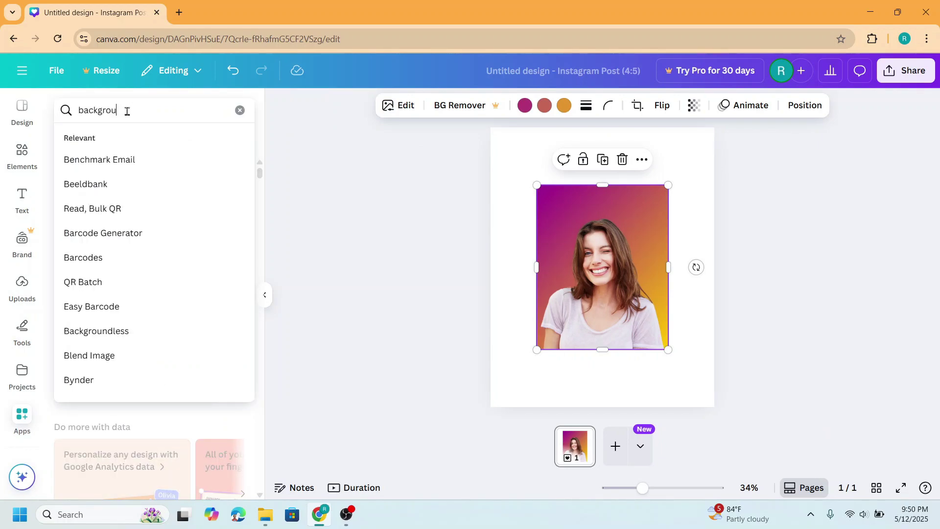
text(nd)
key(Return)
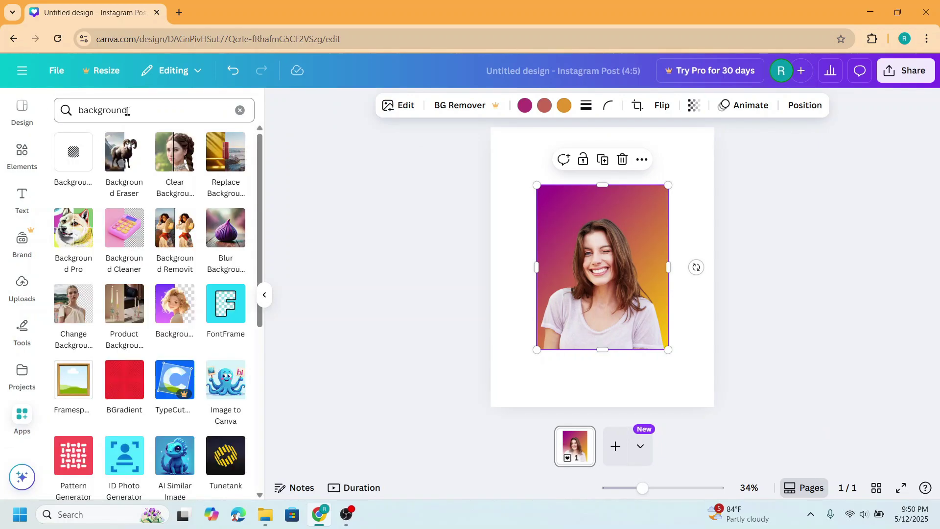
click(125, 239)
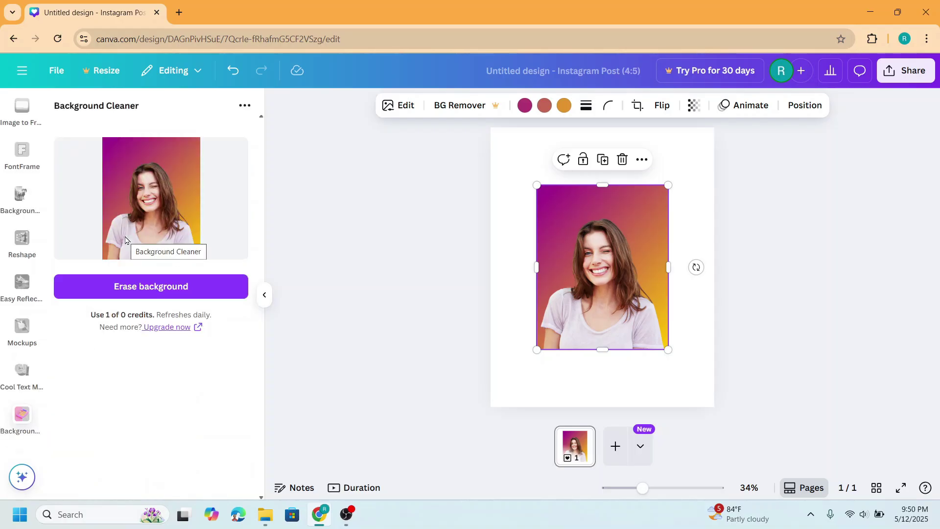
click(167, 289)
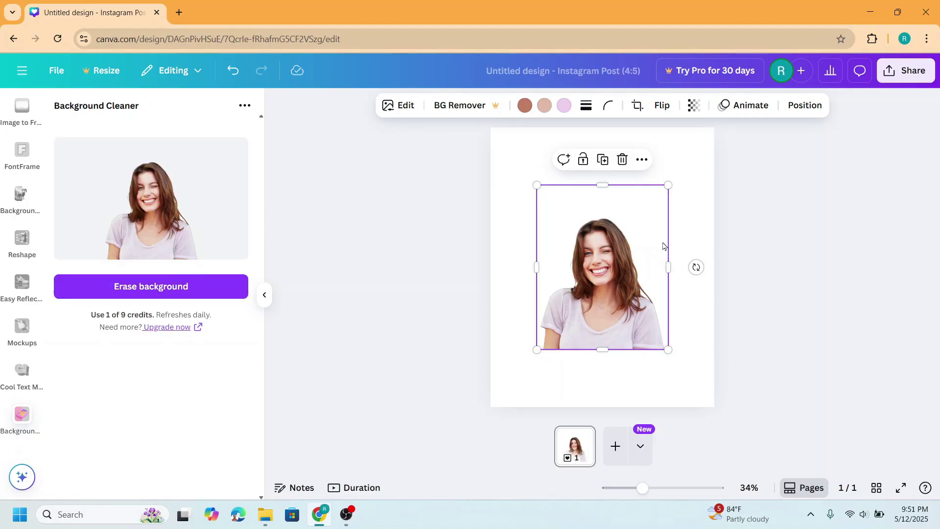
- Set the page background to the purple-to-green gradient
click(682, 186)
click(557, 106)
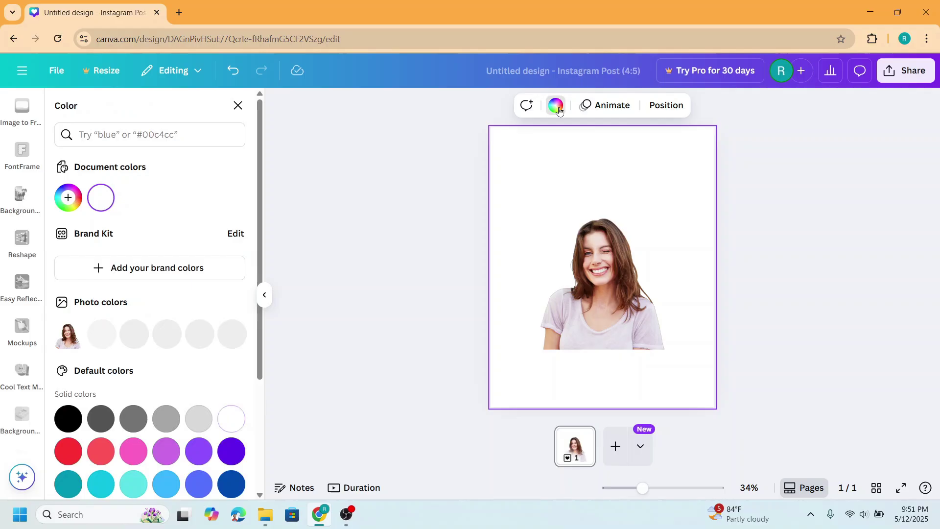
scroll(147, 429, down, 3)
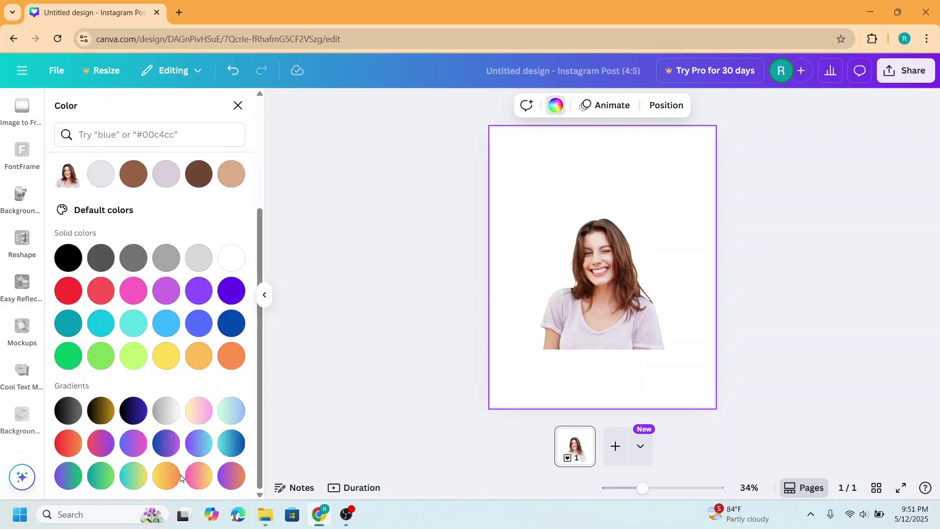
click(69, 476)
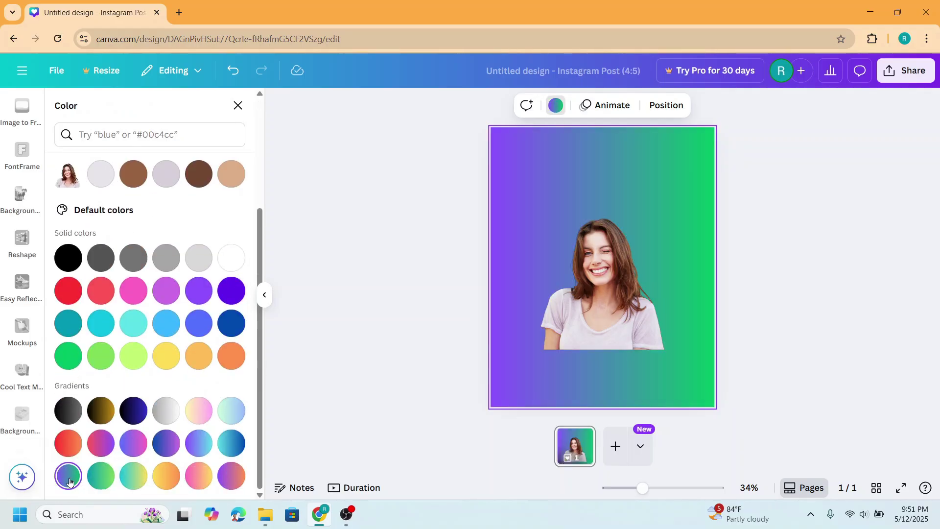
- Move the woman's photo and enlarge it to fill the page width
click(614, 323)
drag(614, 323, 570, 377)
drag(623, 242, 715, 129)
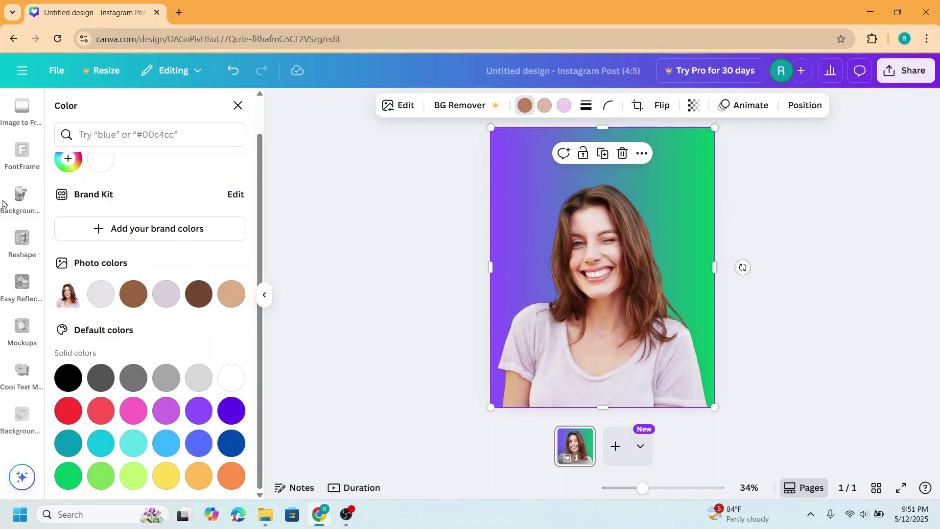
scroll(5, 202, up, 5)
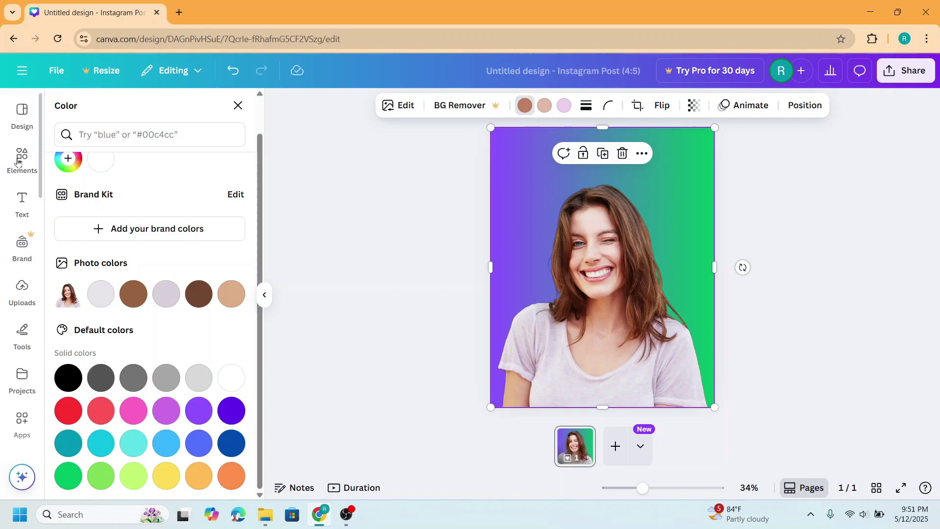
- Search Elements for 'white' and add a plain white photo from the Photos results
click(20, 159)
click(122, 110)
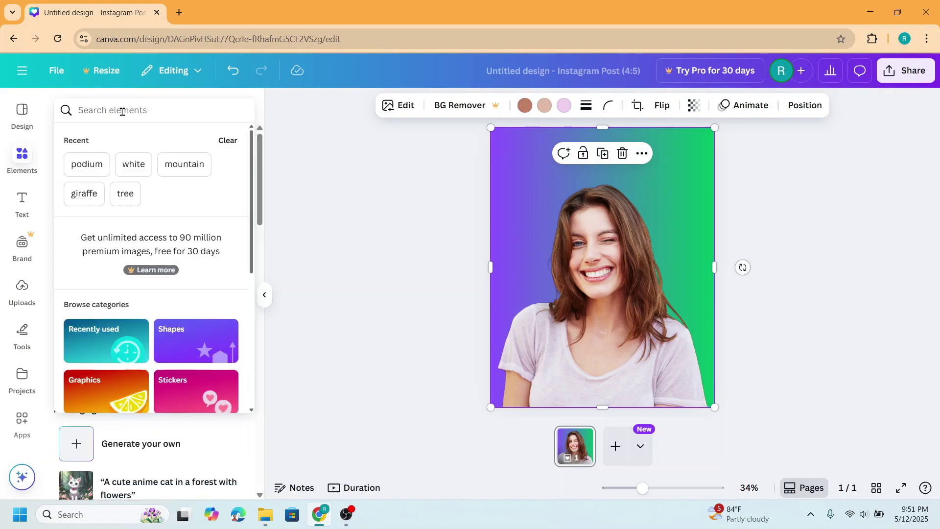
text(white)
key(Return)
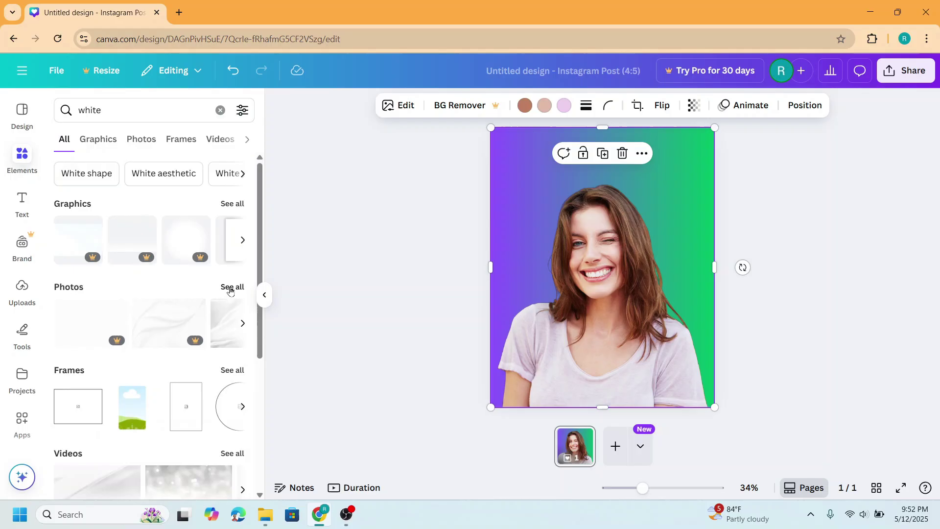
click(231, 288)
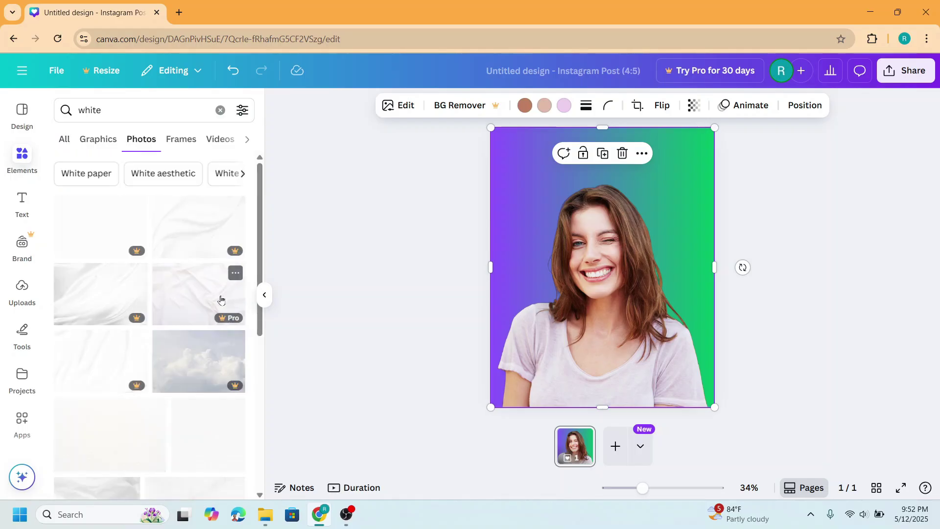
scroll(221, 300, down, 3)
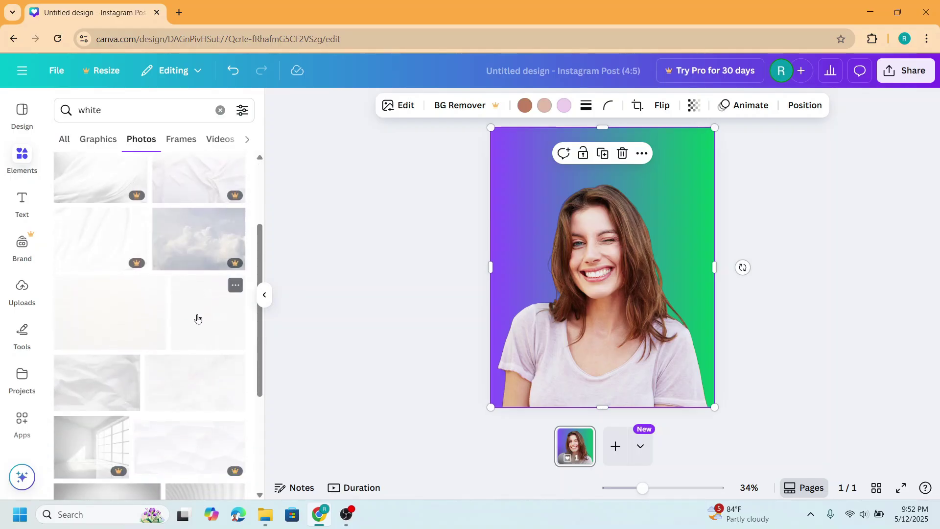
scroll(198, 319, down, 2)
click(213, 258)
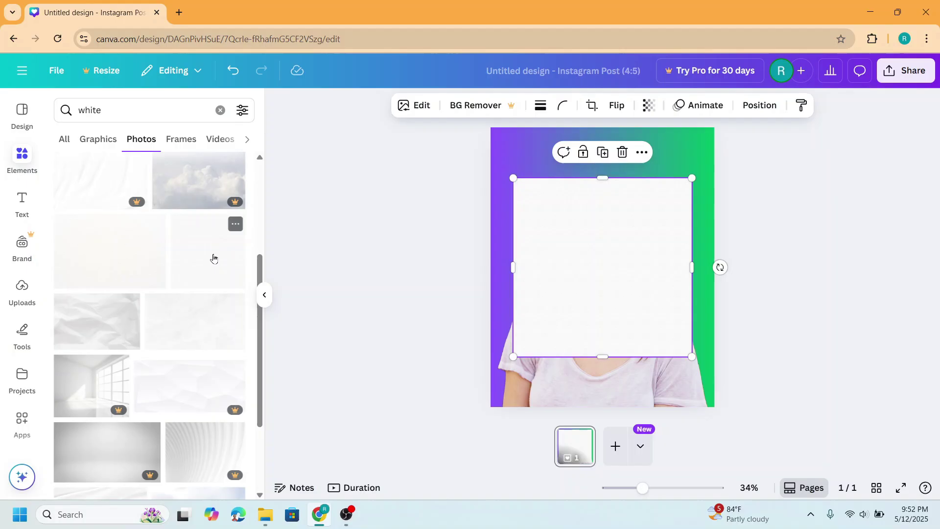
- Launch the Image Cutout Maker app found by searching apps for 'cutout'
click(24, 424)
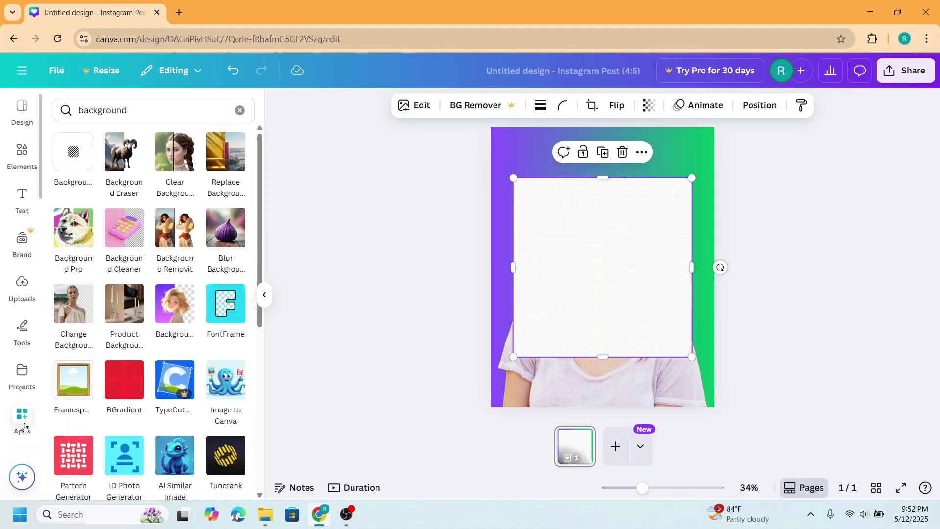
click(151, 110)
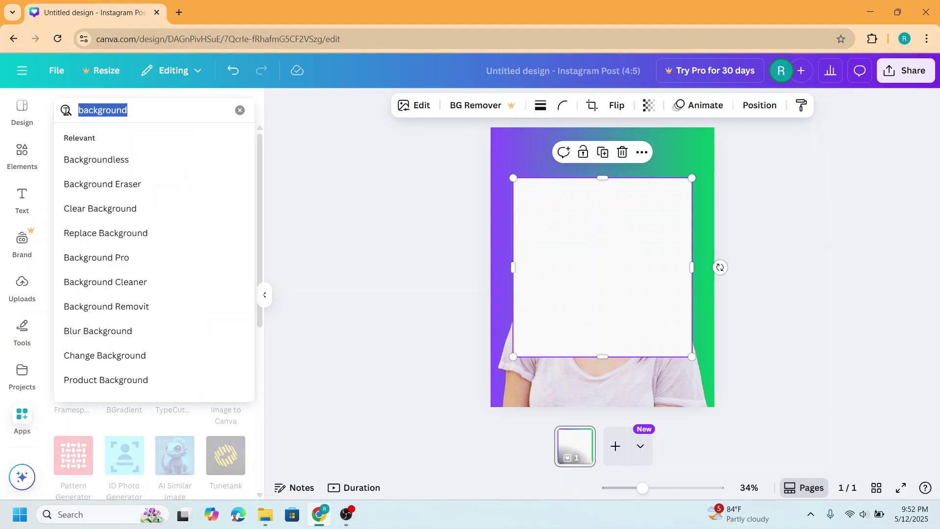
text(cut)
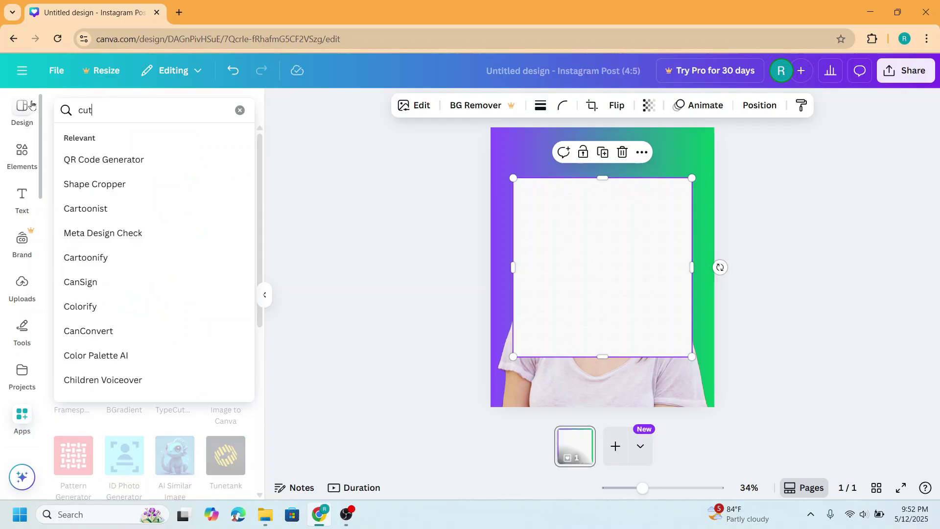
text(out)
key(Return)
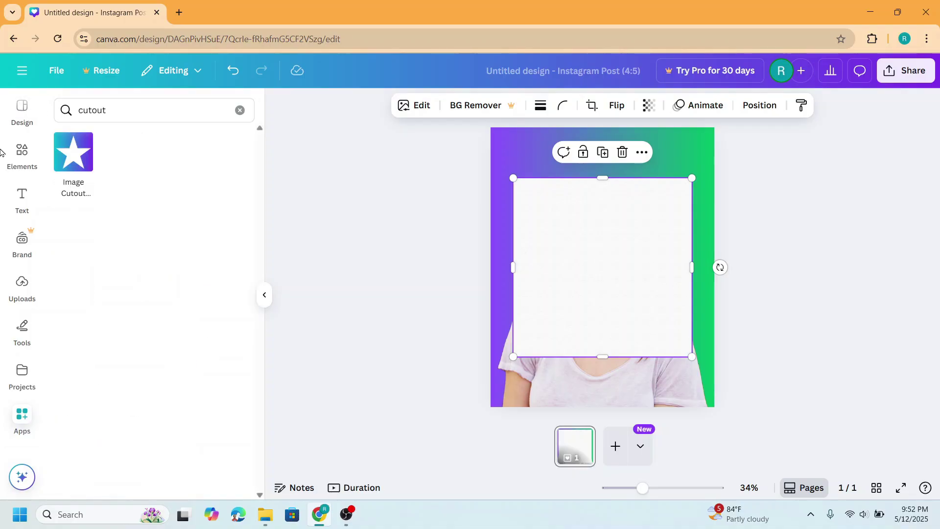
click(83, 162)
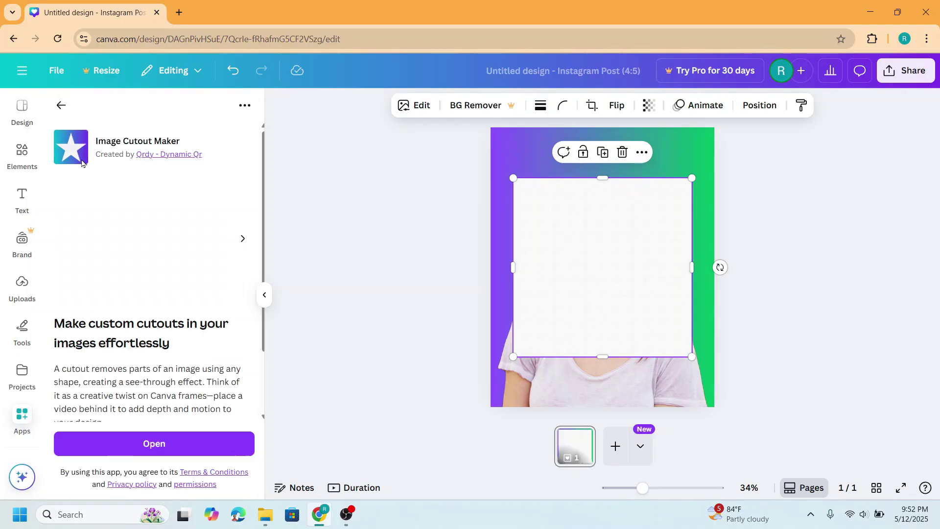
click(175, 442)
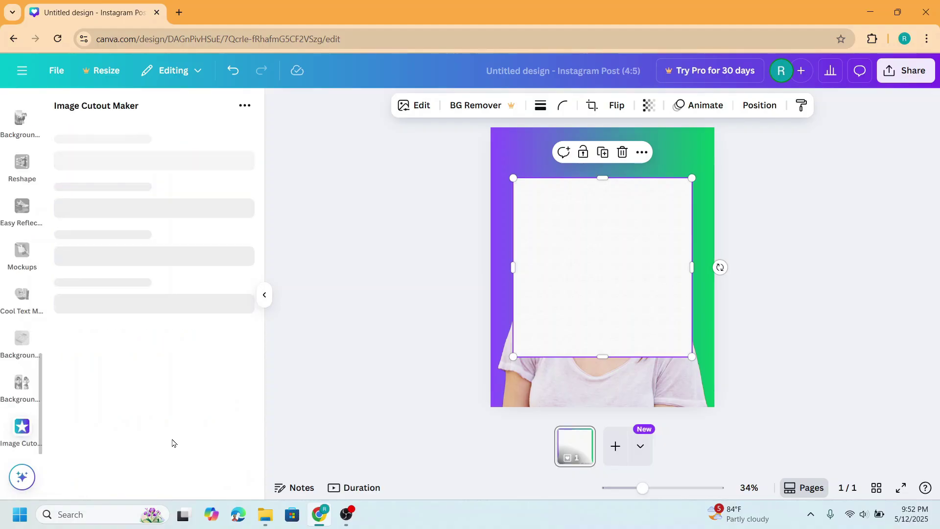
- Choose the splatter shape, nudge it slightly in the preview, and add the cutout to the design
scroll(156, 412, down, 3)
scroll(156, 412, down, 5)
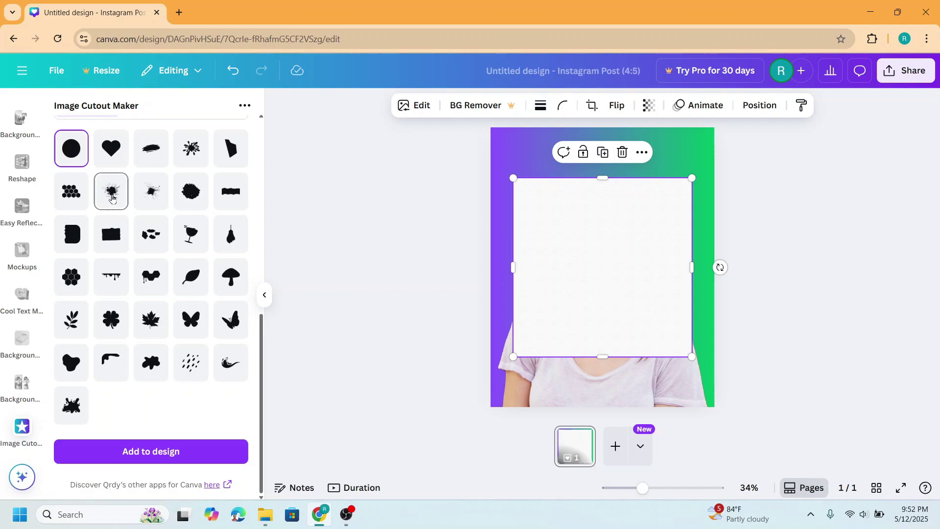
click(114, 197)
scroll(152, 278, up, 5)
scroll(153, 277, up, 3)
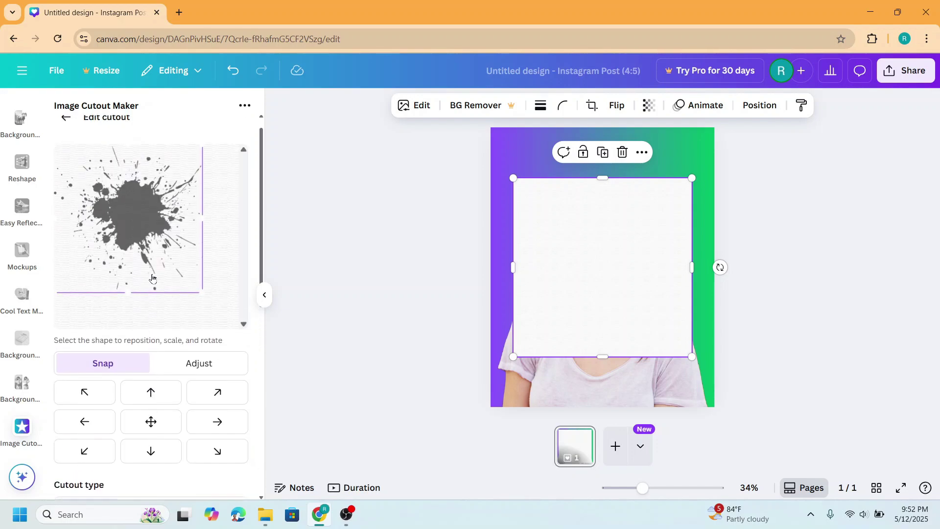
drag(154, 264, 153, 266)
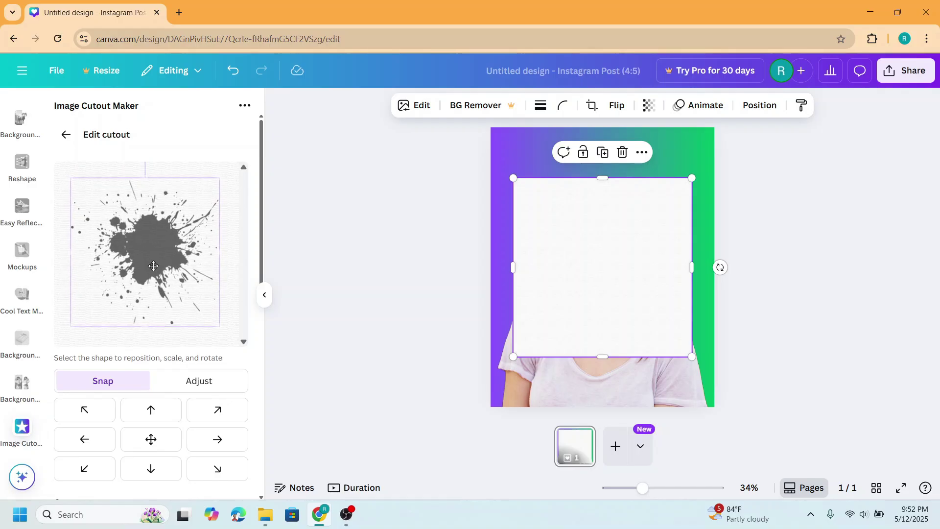
scroll(185, 301, down, 10)
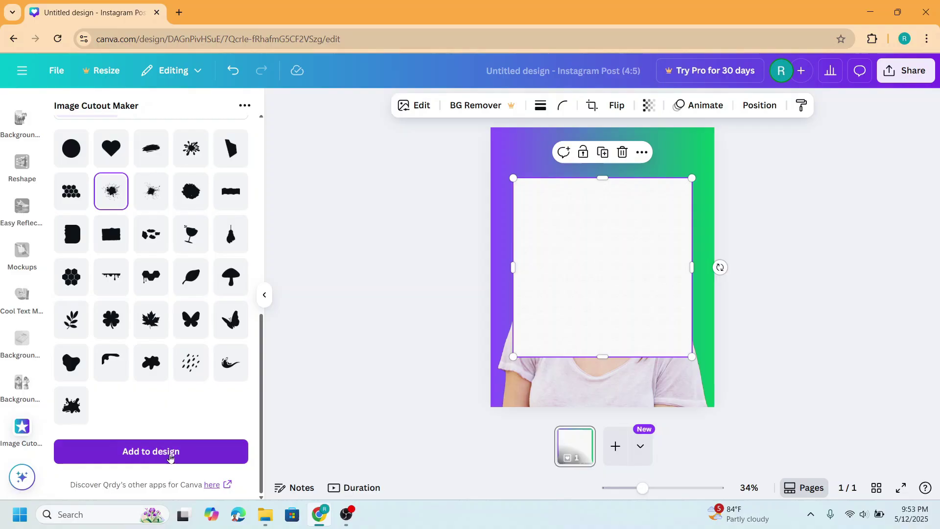
click(169, 453)
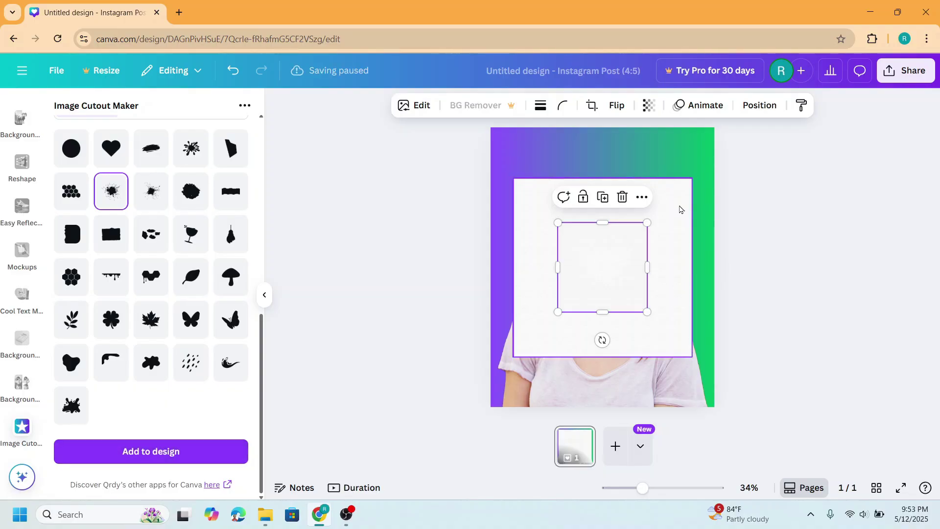
- Delete the large white cutout and move the splatter cutout to the page's top-left
click(680, 208)
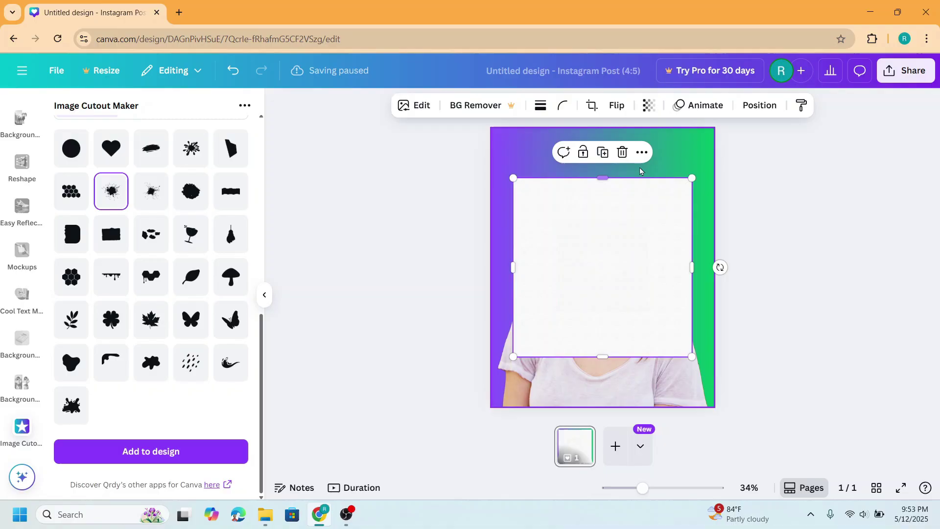
click(623, 154)
click(612, 274)
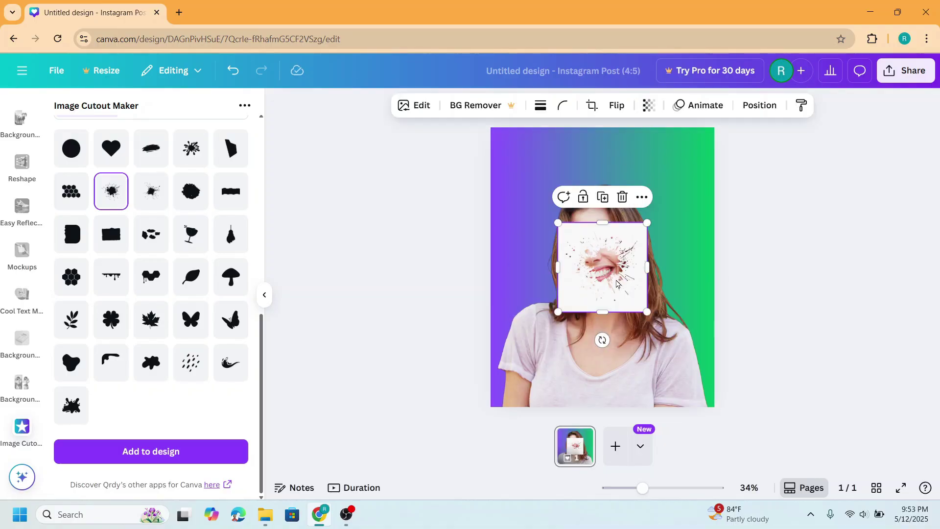
drag(612, 274, 545, 179)
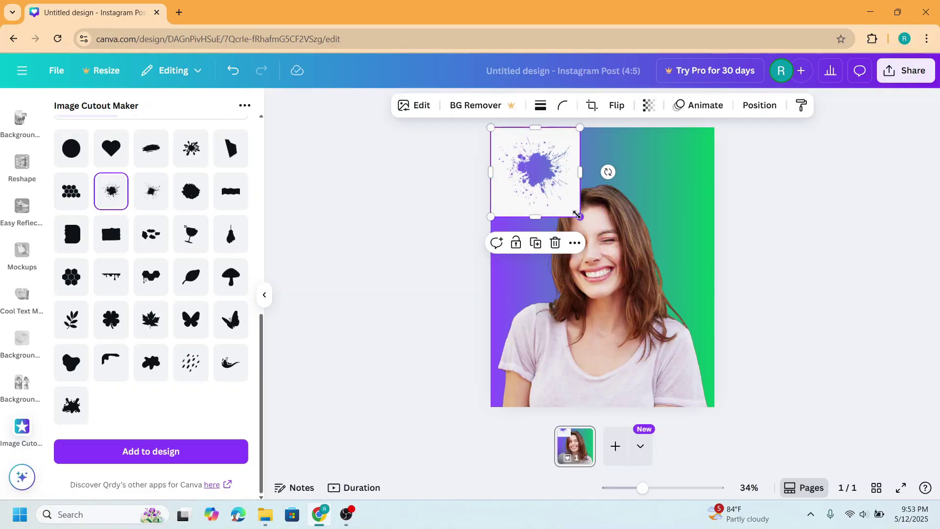
- Enlarge the splatter cutout to 2,134 × 2,134, beyond the page edges, centred on her face
drag(579, 215, 743, 436)
drag(662, 351, 623, 346)
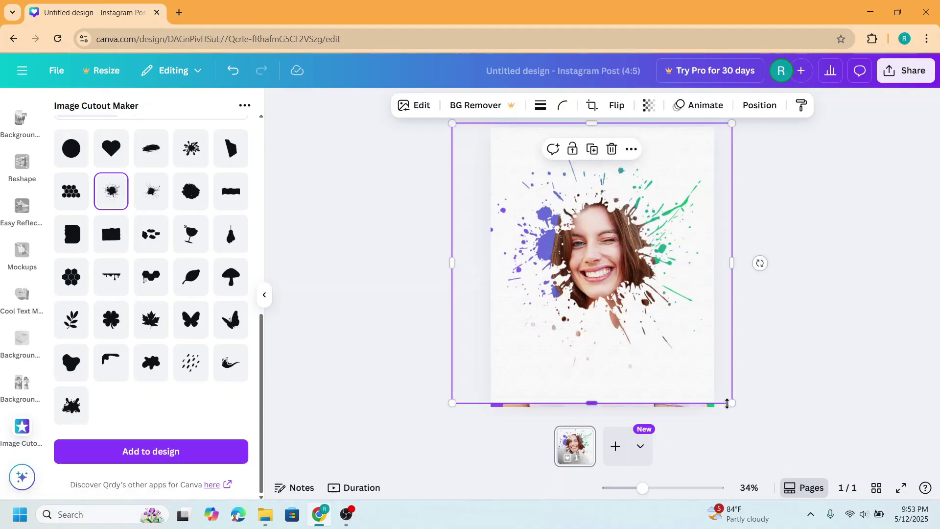
drag(731, 405, 817, 487)
drag(659, 366, 629, 333)
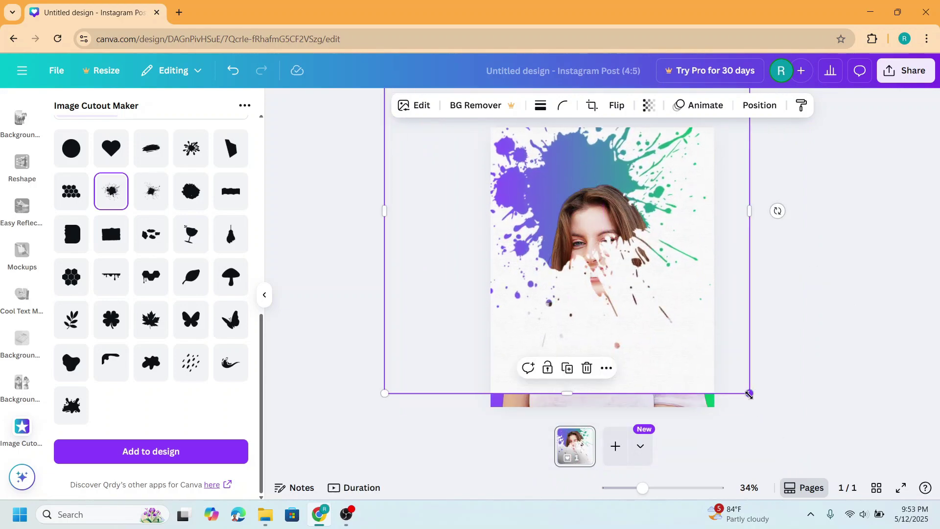
drag(758, 416, 816, 480)
drag(628, 335, 624, 338)
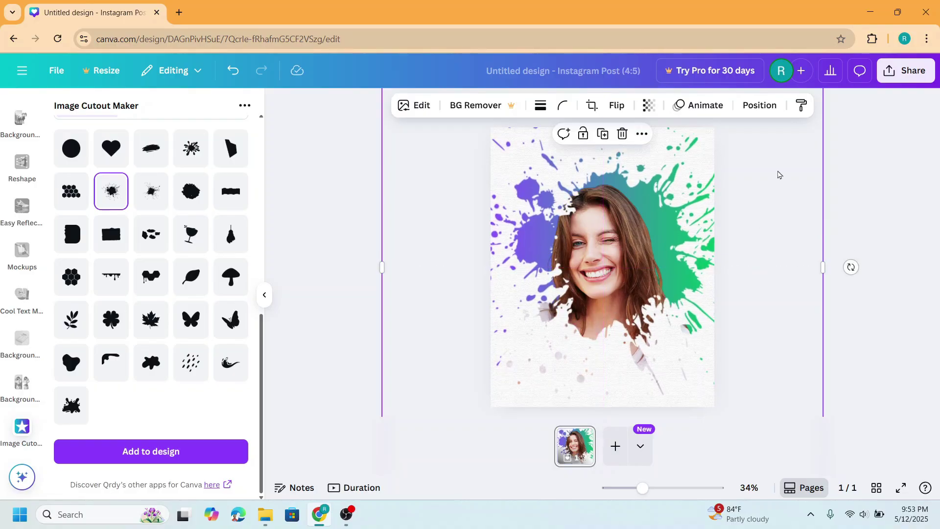
- Select the woman layer in Layers, resize it to 972 × 1,215 and centre it in the splatter
click(759, 105)
click(204, 137)
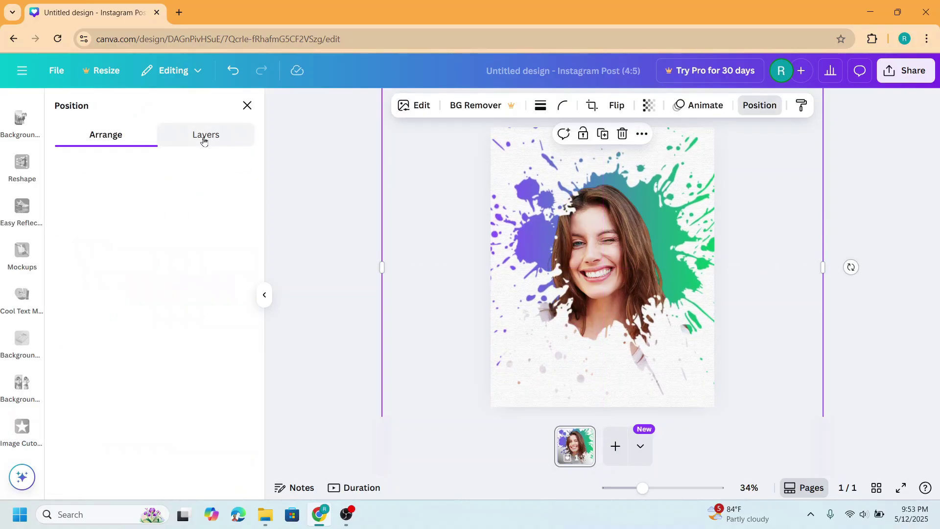
click(176, 252)
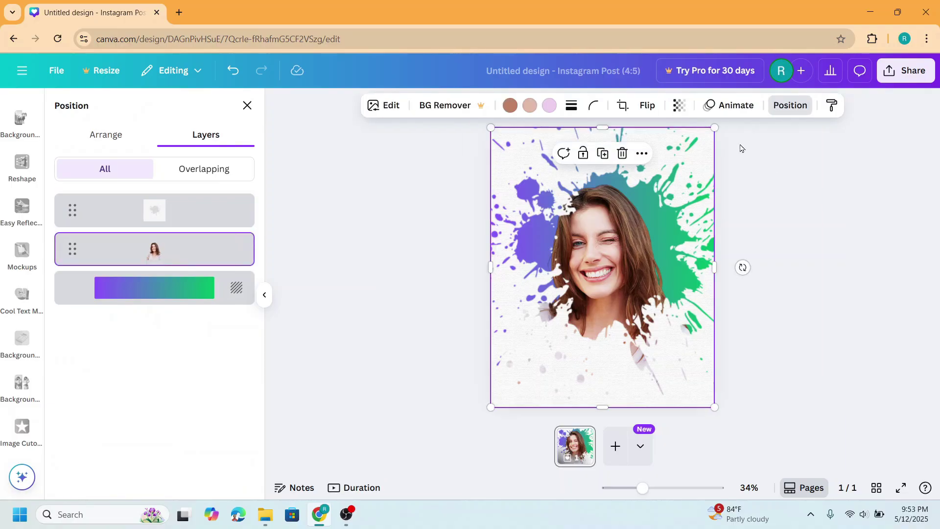
drag(713, 127, 688, 161)
drag(653, 229, 672, 225)
drag(711, 161, 723, 184)
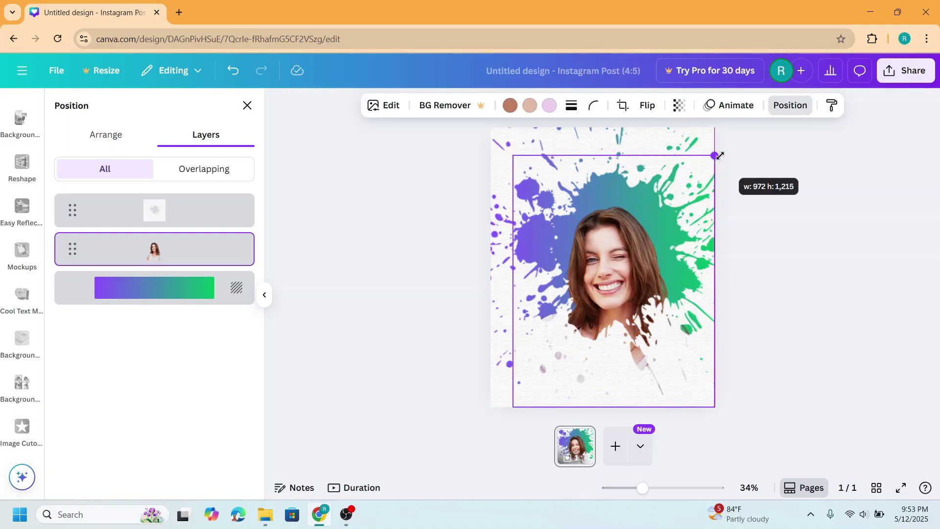
drag(640, 239, 639, 235)
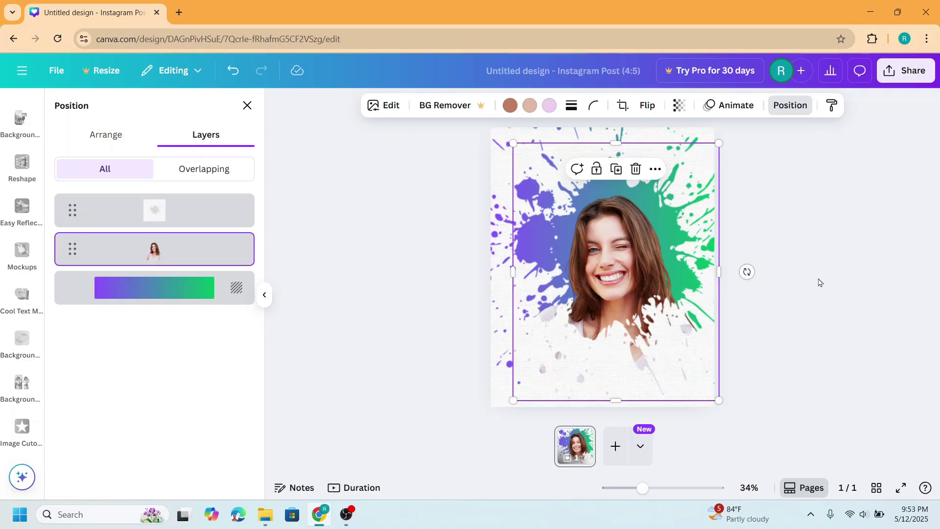
key(Escape)
- Apply a Drop shadow to the splatter cutout with blur 7 and distance 19, keeping angle 62 and intensity 50
click(746, 152)
click(676, 135)
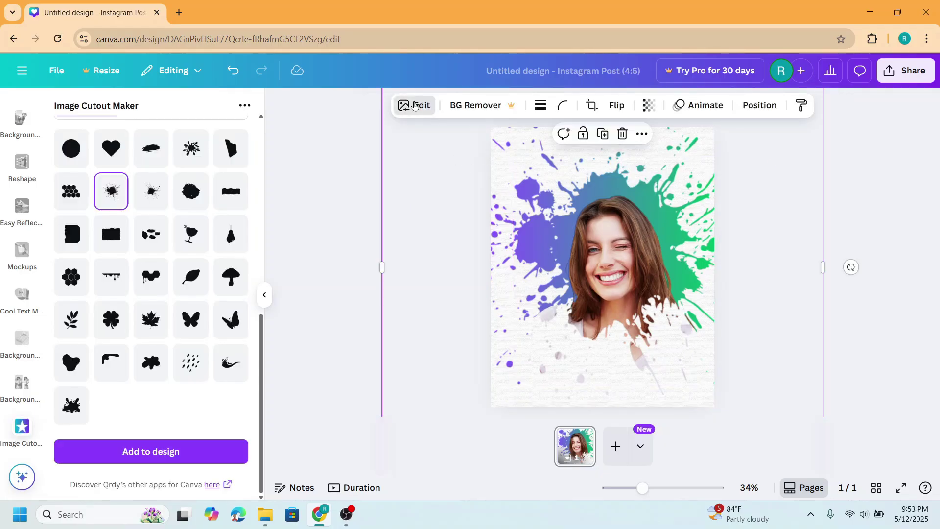
click(414, 105)
scroll(86, 313, down, 3)
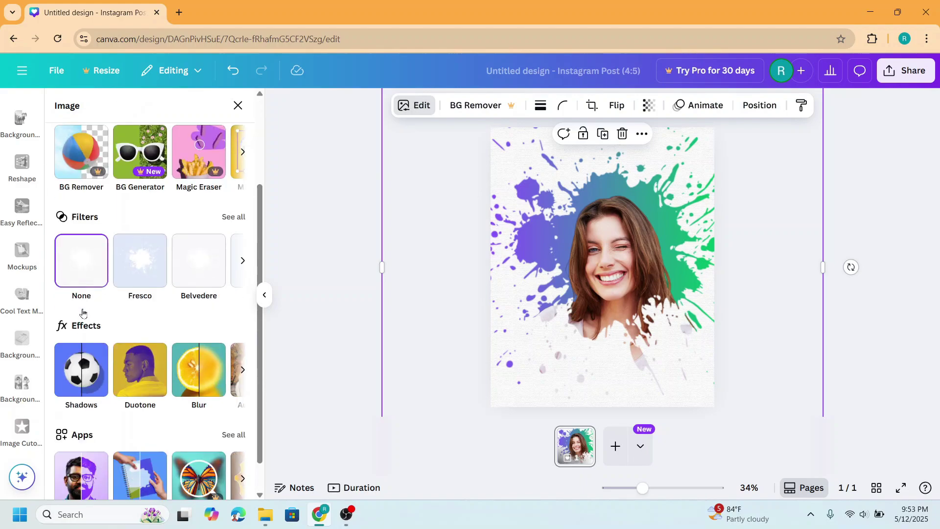
click(84, 337)
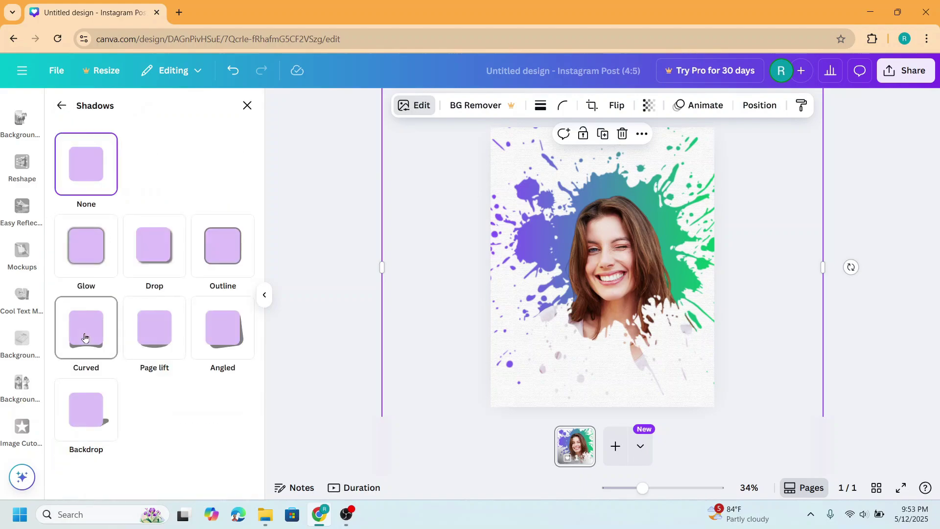
click(162, 248)
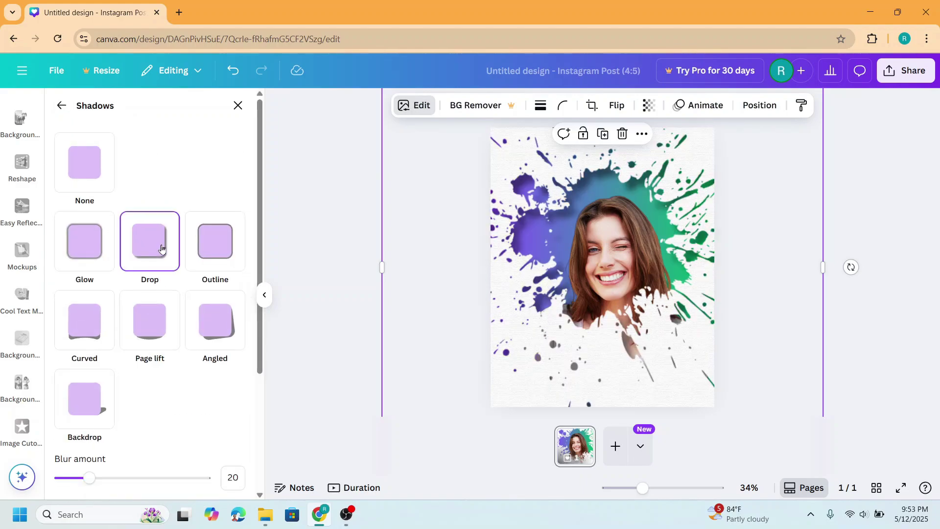
scroll(153, 315, down, 3)
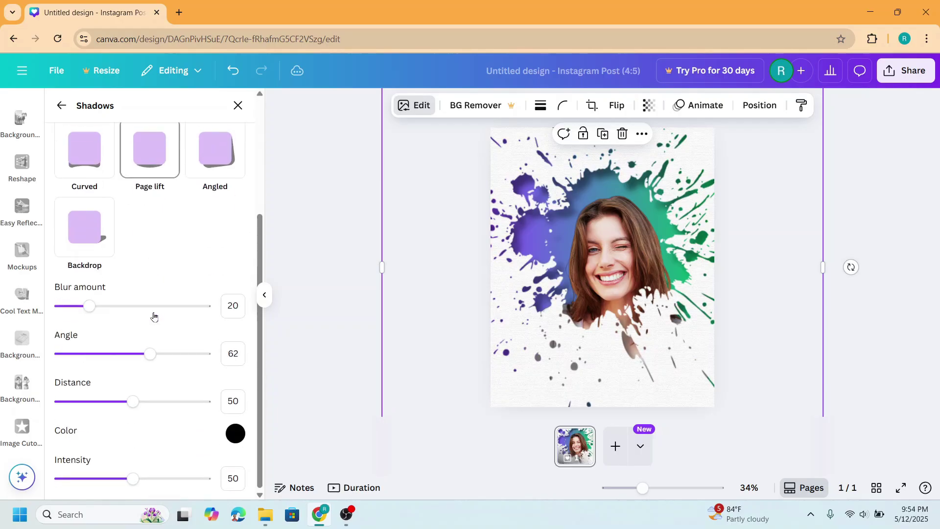
drag(90, 309, 70, 321)
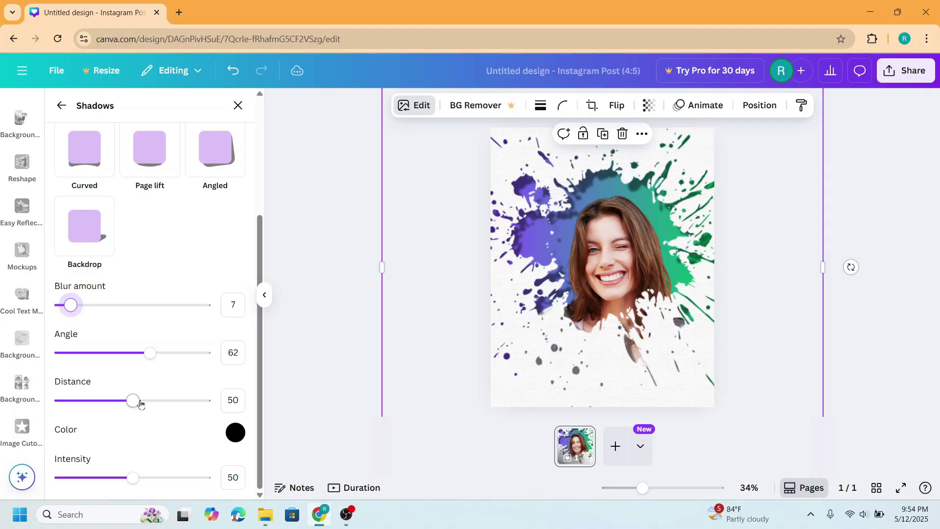
drag(132, 399, 89, 414)
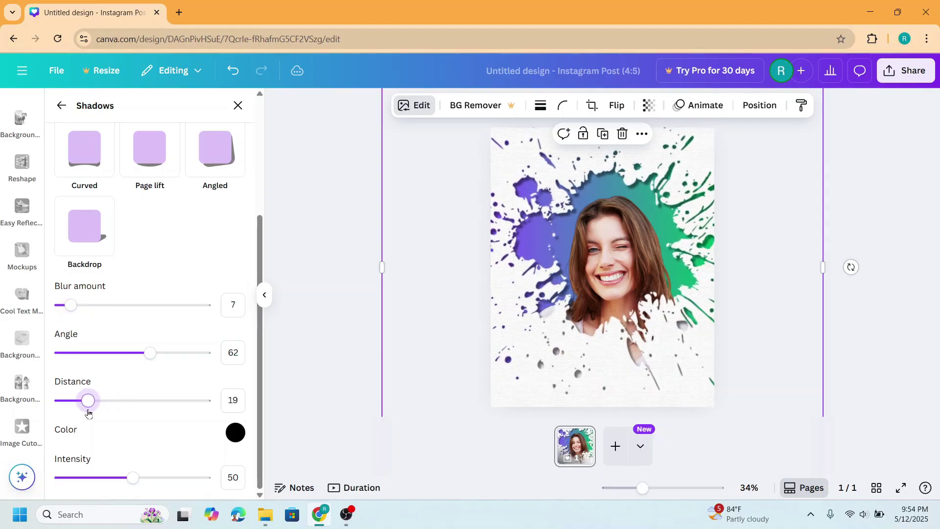
- Snap the splatter cutout onto the page's vertical centre guide, then deselect to preview the post
click(850, 374)
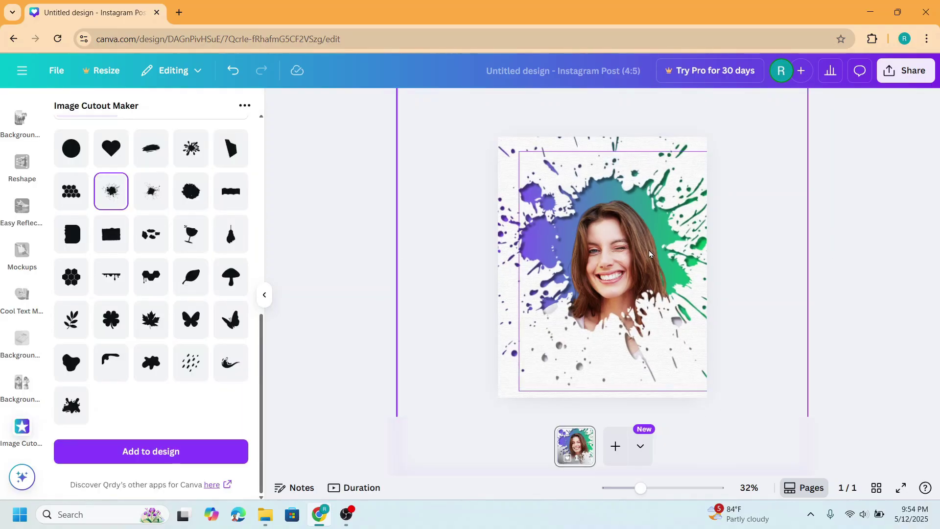
drag(657, 241, 678, 265)
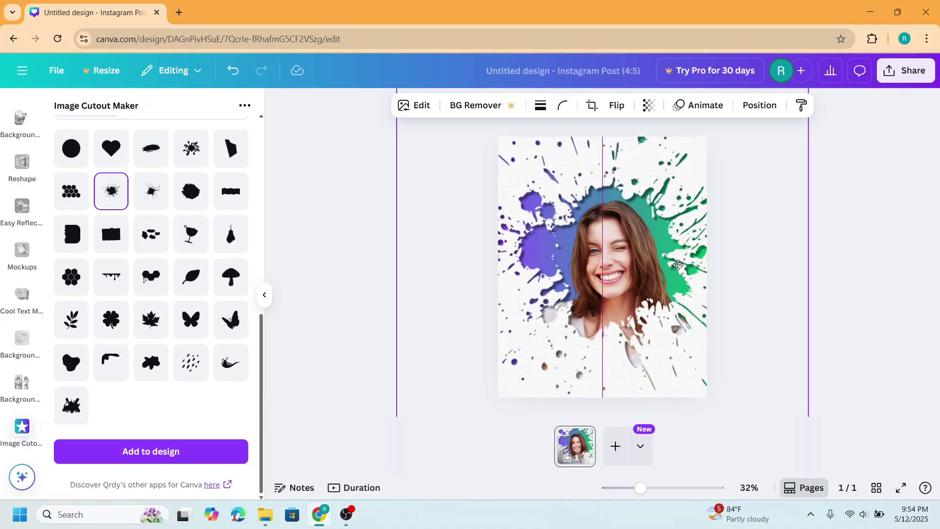
drag(678, 265, 678, 265)
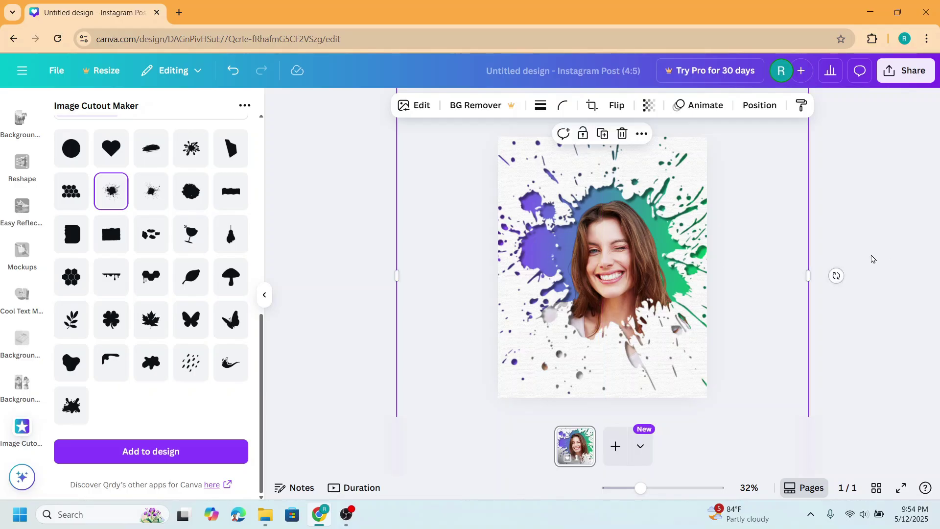
click(872, 260)
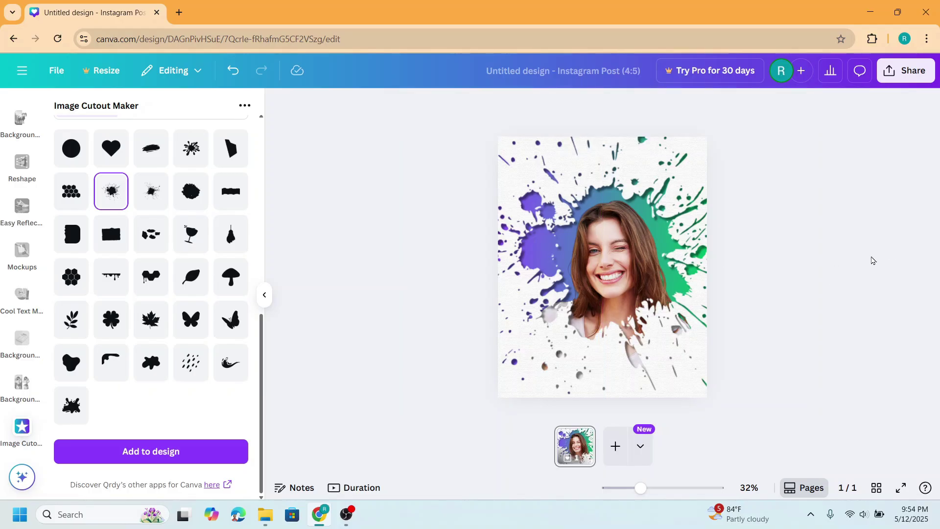